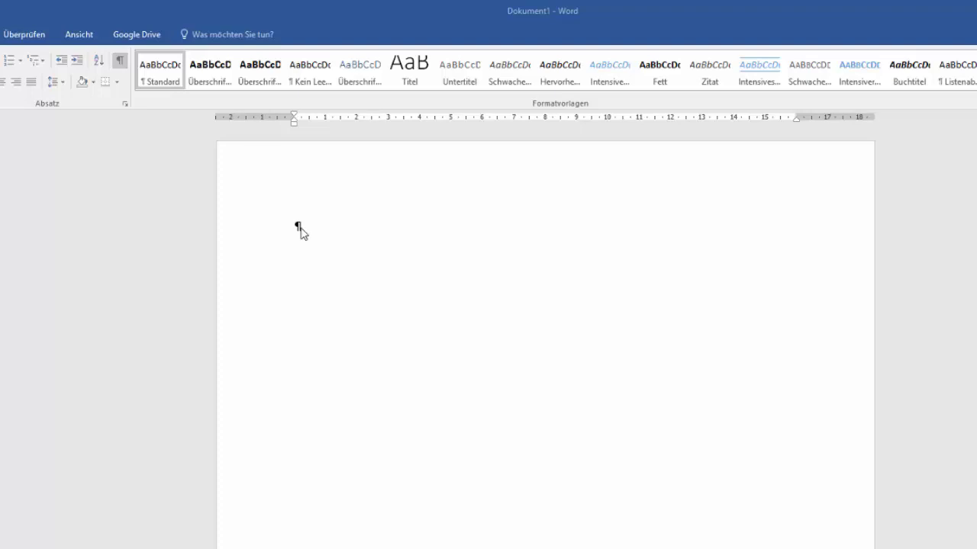
Set the top, bottom, left and right page margins to 1 cm through custom margins.
click(299, 227)
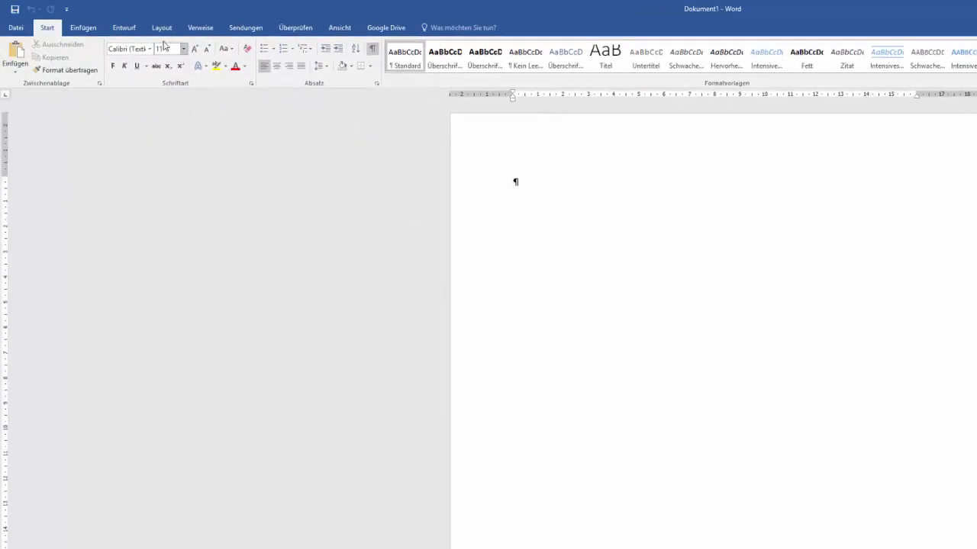
click(161, 29)
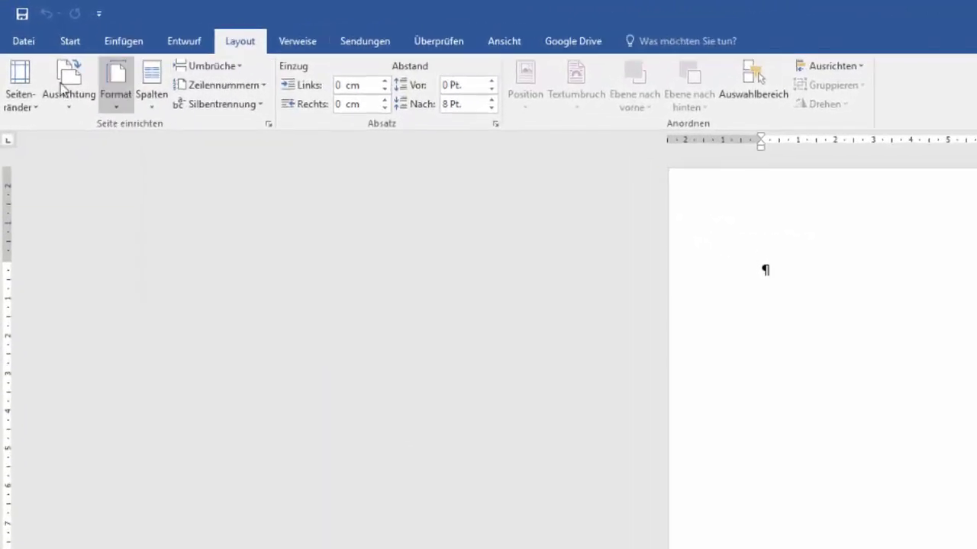
click(23, 101)
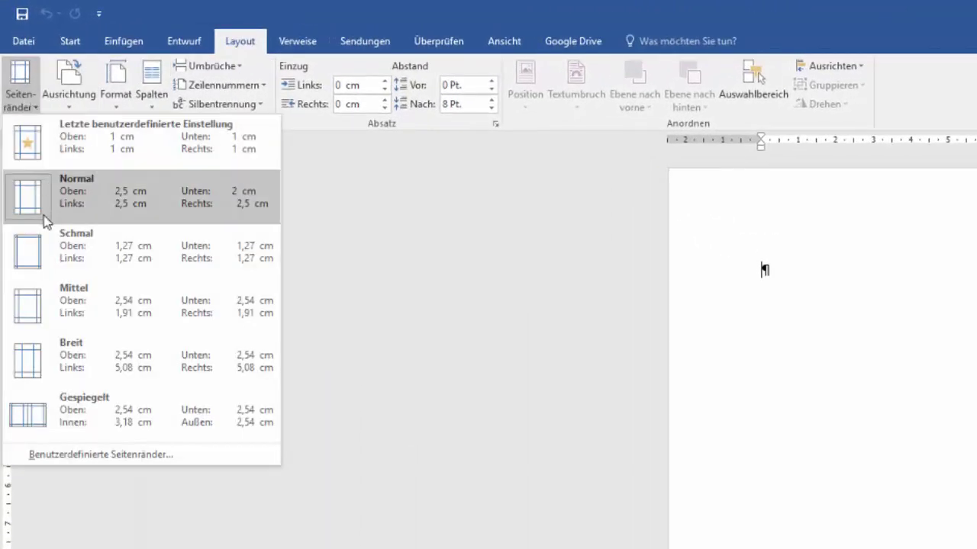
click(65, 455)
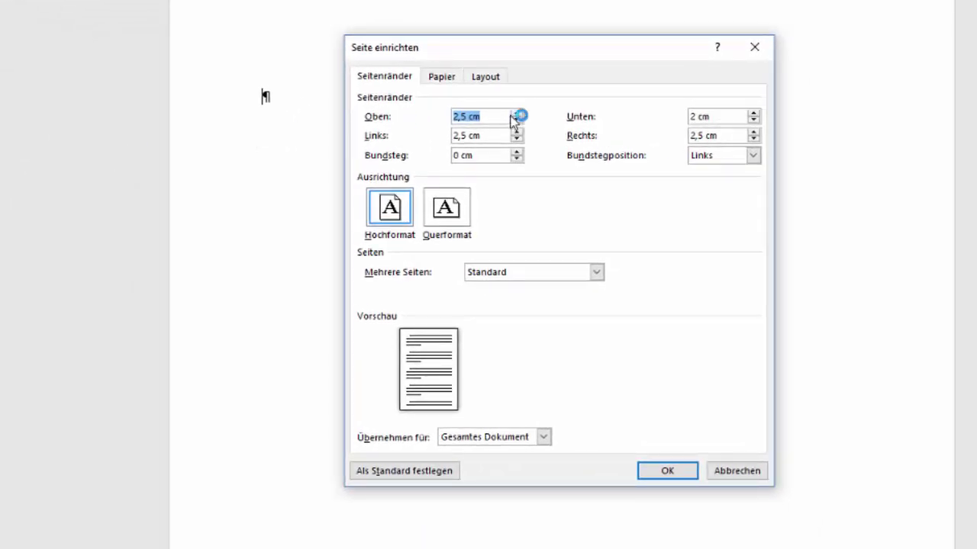
drag(493, 115, 448, 115)
text(1)
drag(719, 116, 682, 116)
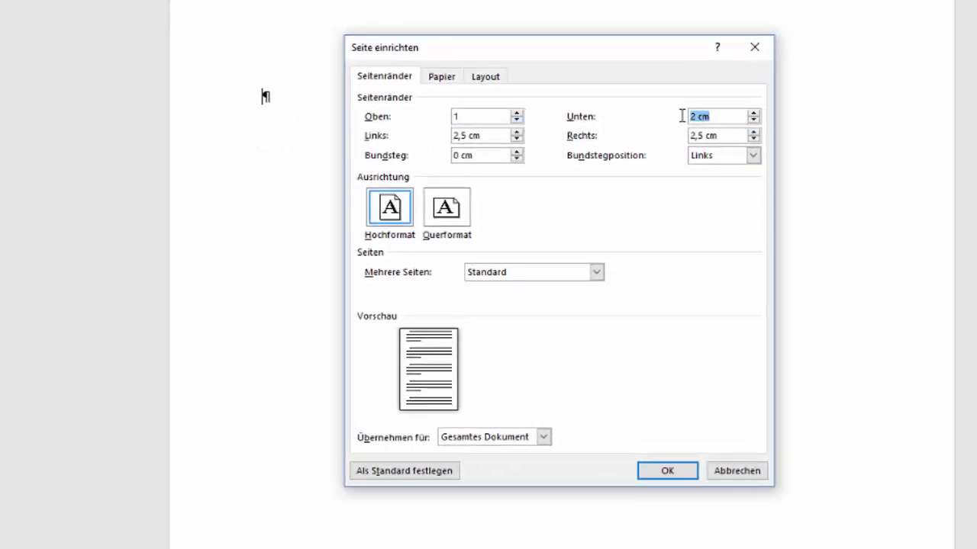
text(1)
drag(494, 135, 447, 137)
text(1)
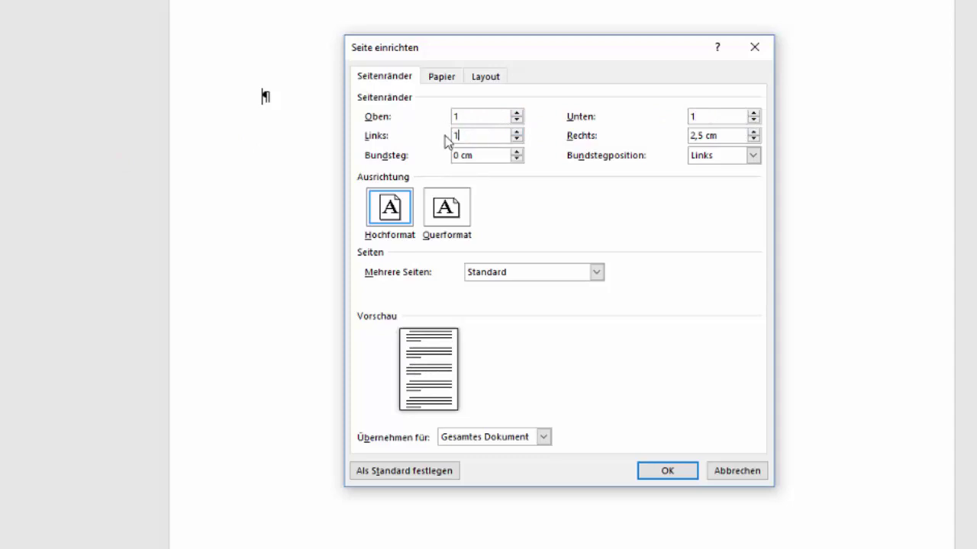
drag(720, 135, 676, 135)
text(1)
click(655, 473)
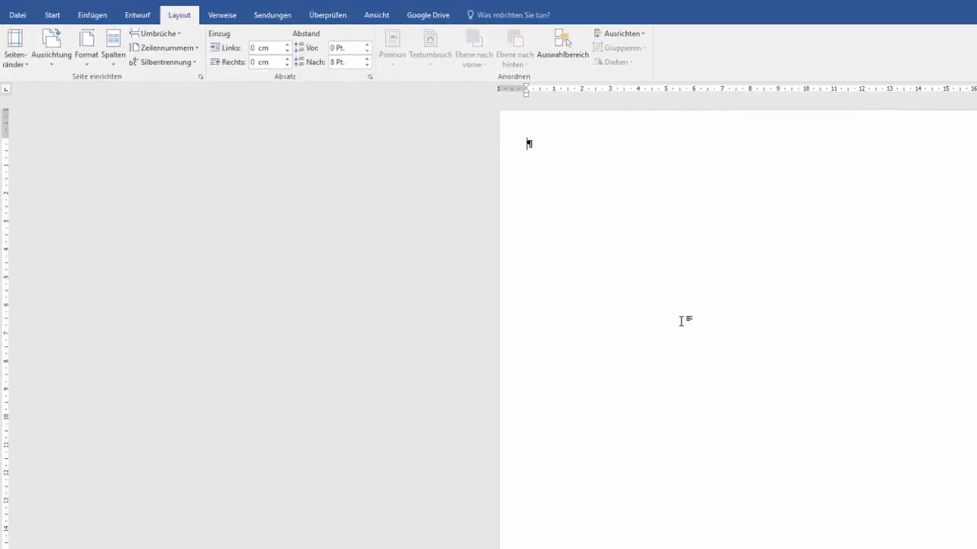
Add two empty paragraphs and insert the date 17.11.2016 on the first line.
key(Return)
key(Return)
click(95, 17)
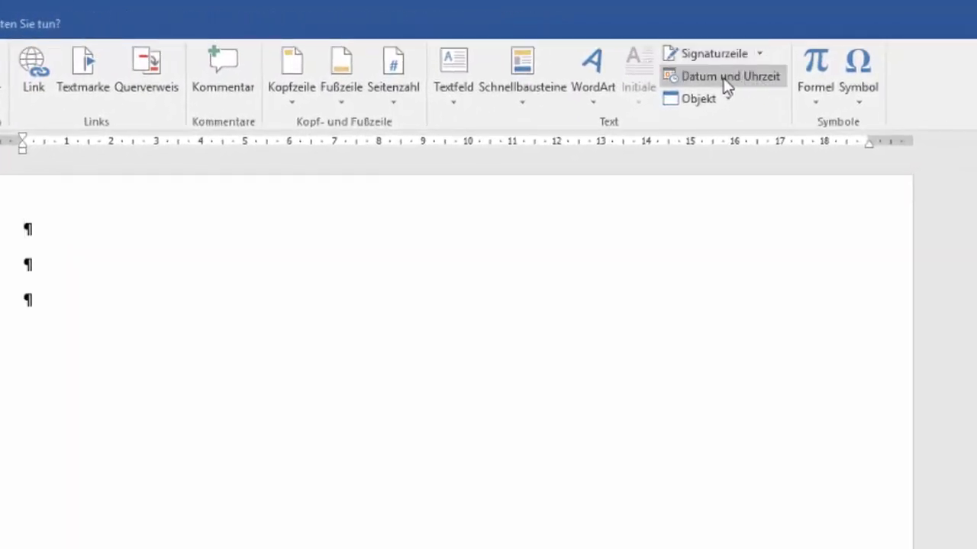
click(730, 76)
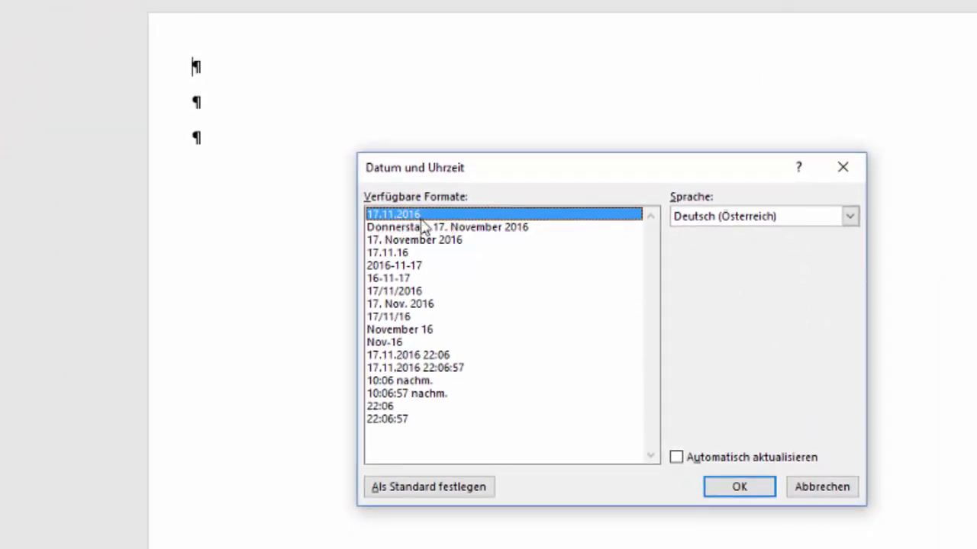
click(738, 491)
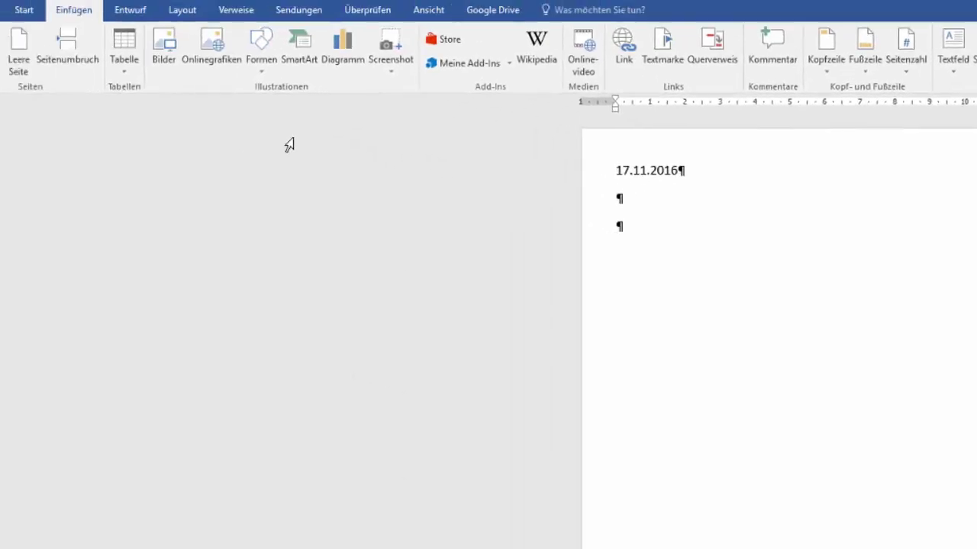
Insert a table with 2 columns and 40 rows below the date line.
click(119, 72)
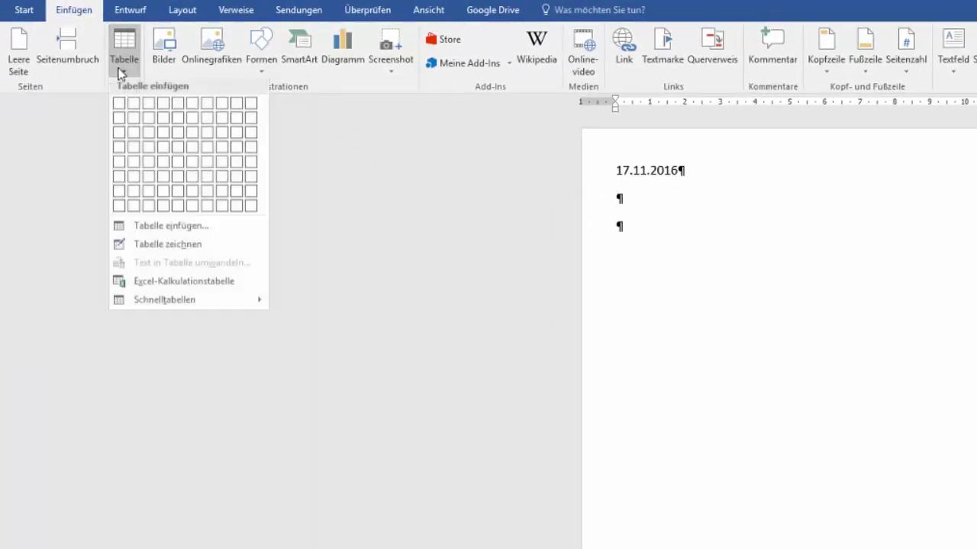
click(160, 227)
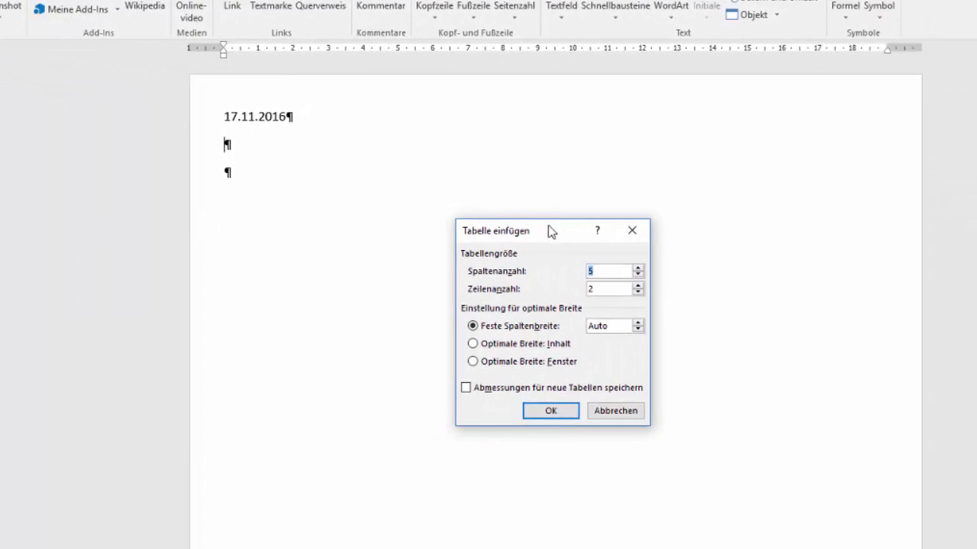
drag(547, 225, 461, 213)
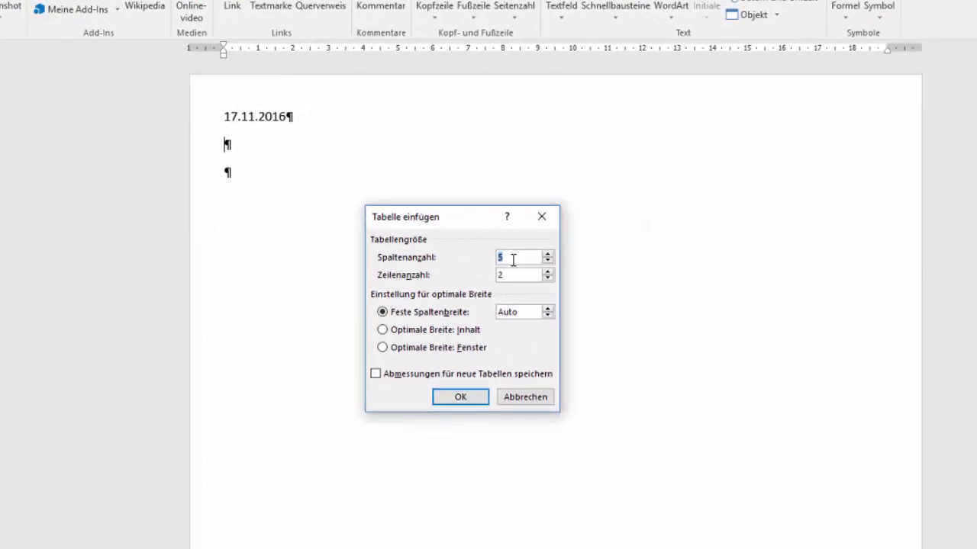
text(2)
drag(515, 276, 494, 276)
click(466, 397)
Label the header row cells Stichworte and Notizen.
scroll(466, 397, down, 7)
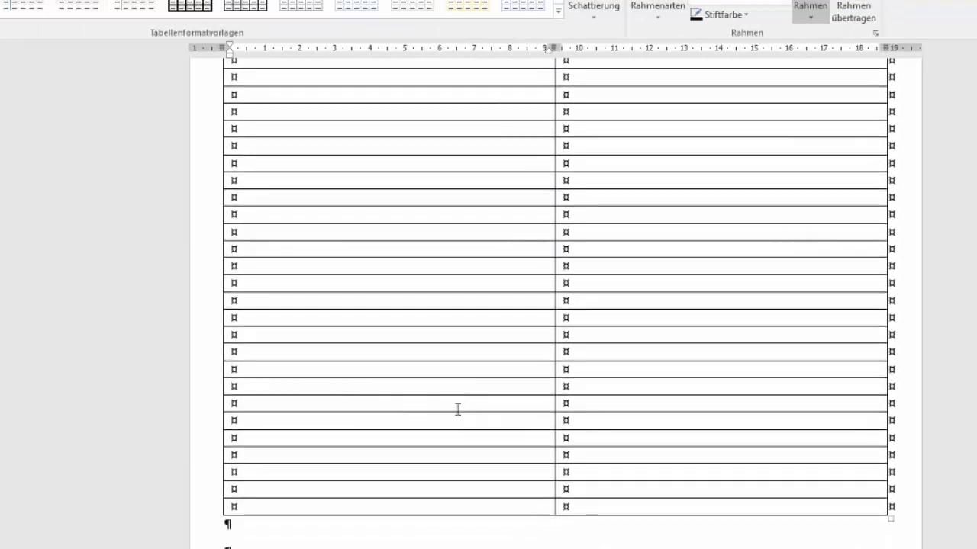
scroll(401, 518, up, 3)
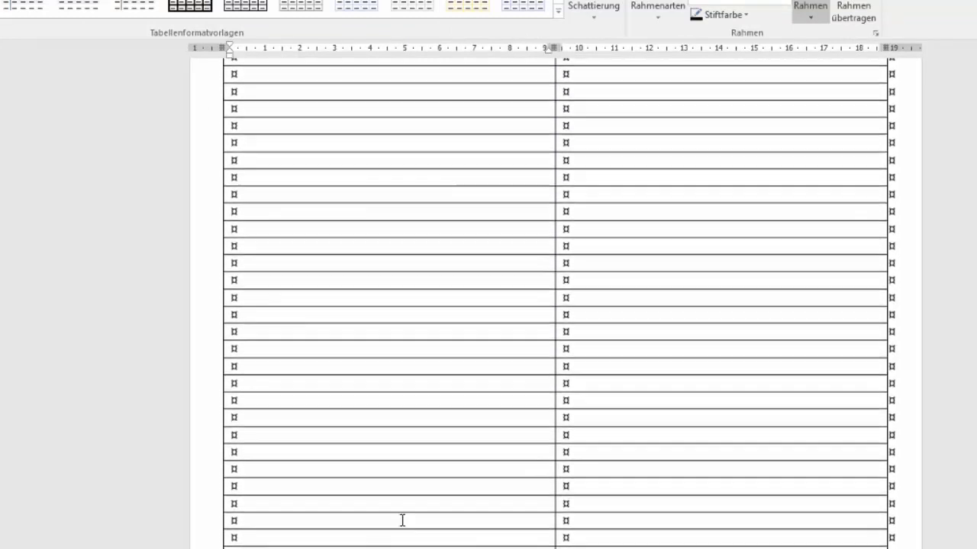
scroll(402, 520, up, 4)
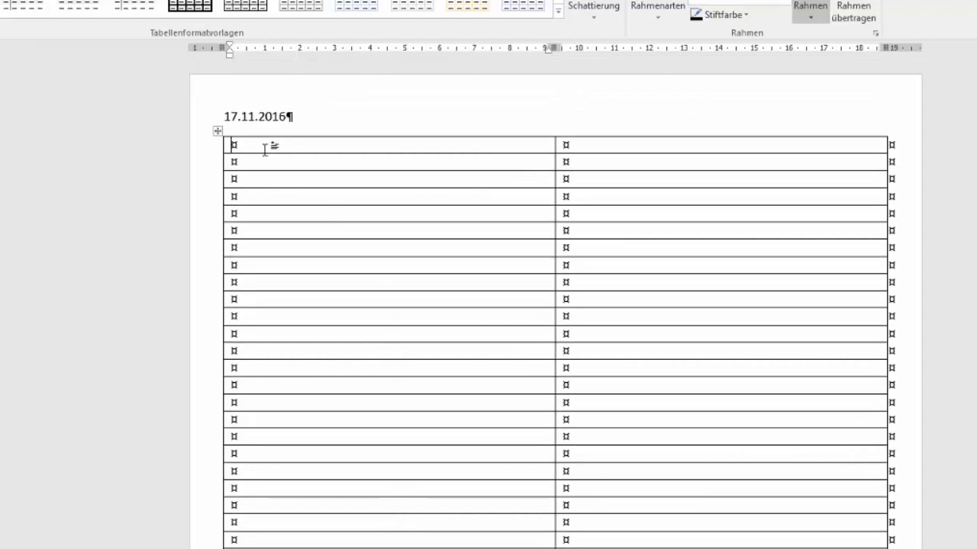
text(St)
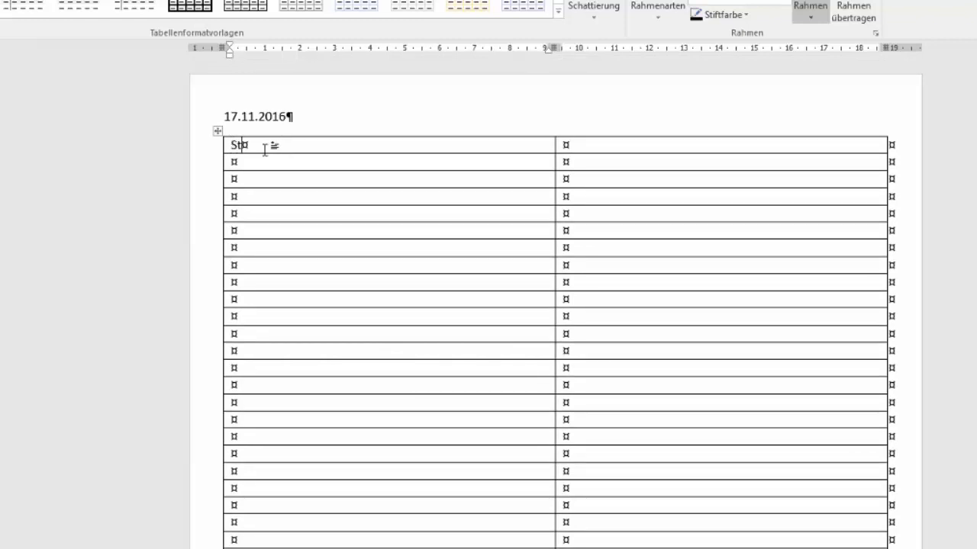
text(ichworte)
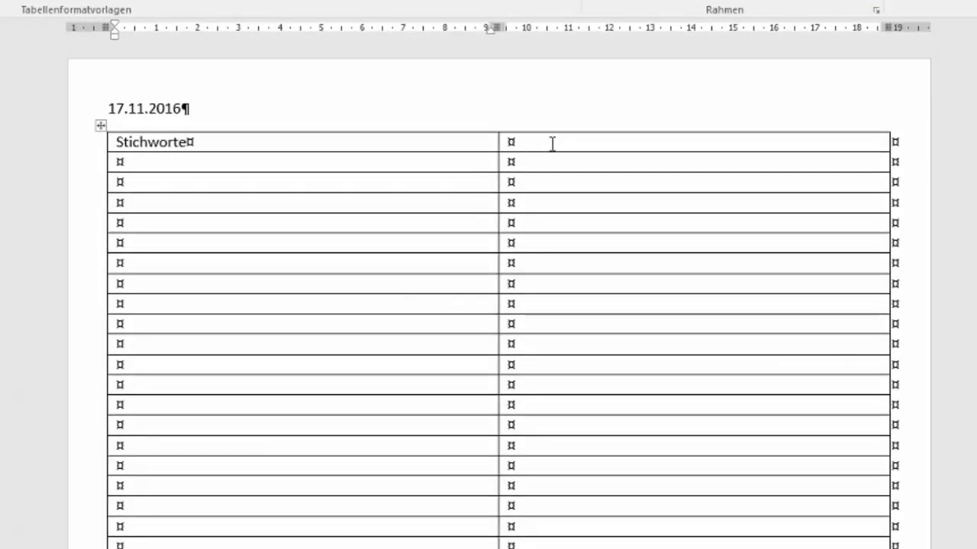
click(552, 144)
text(Not)
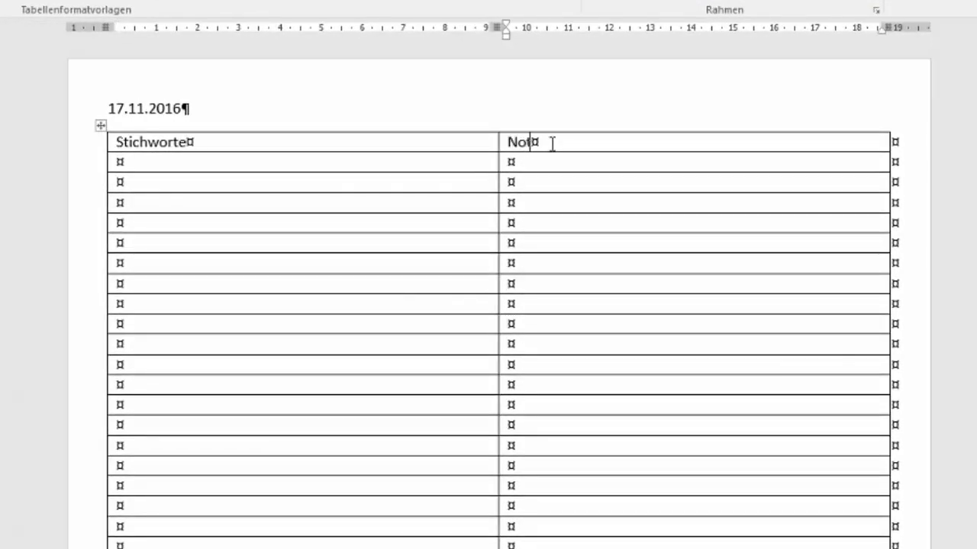
text(izen)
Narrow the Stichworte column to about 5.5 cm by dragging the middle border.
drag(495, 143, 292, 148)
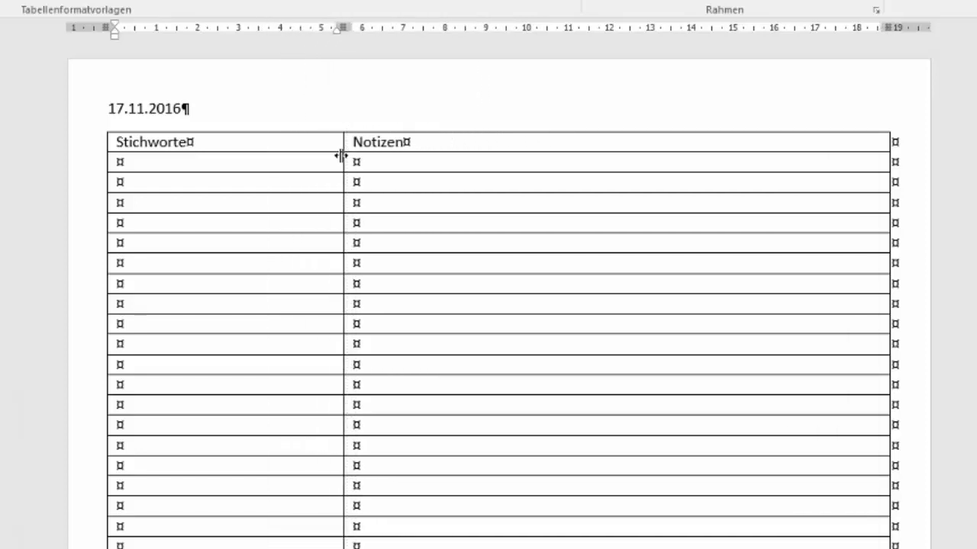
drag(291, 149, 343, 150)
click(279, 162)
Scroll through the table and append a new row after its last cell.
scroll(278, 162, down, 2)
scroll(279, 162, down, 2)
scroll(278, 162, down, 2)
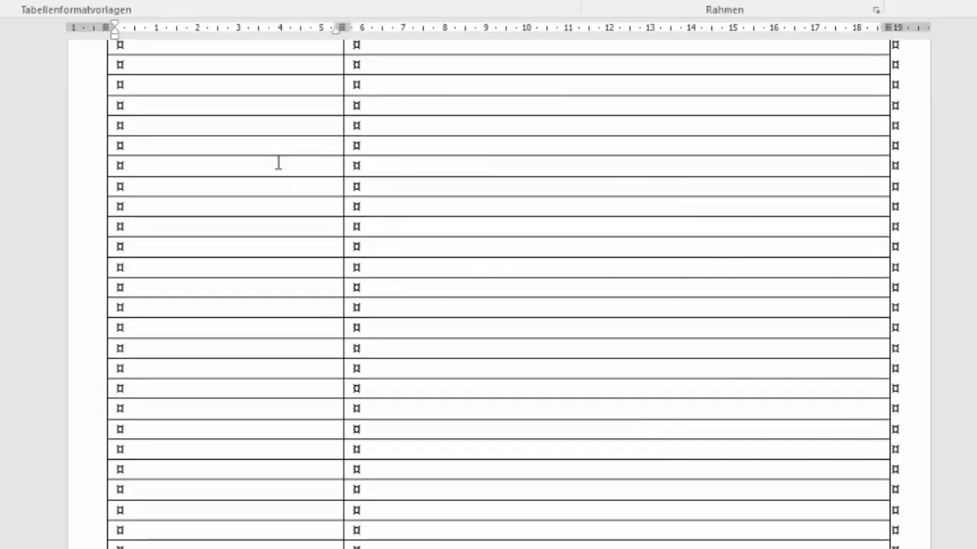
scroll(278, 161, up, 3)
scroll(278, 162, up, 2)
scroll(251, 328, down, 5)
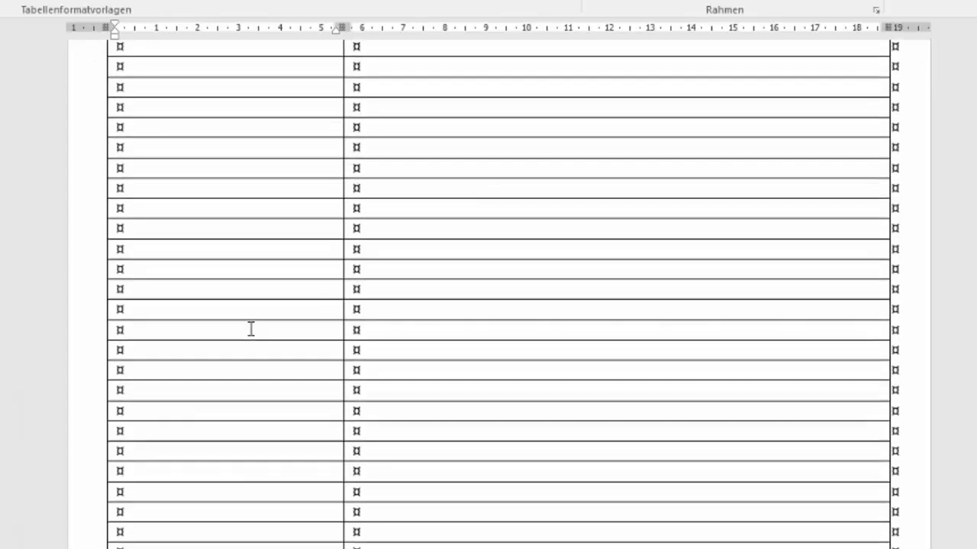
scroll(251, 329, down, 3)
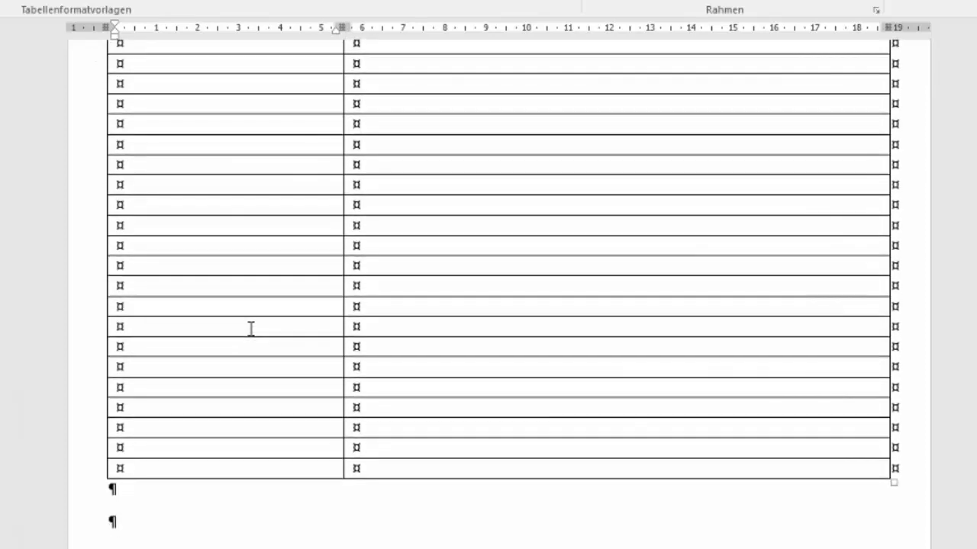
click(384, 468)
key(Tab)
Append several more empty rows at the end of the table.
key(Tab)
key(Tab)
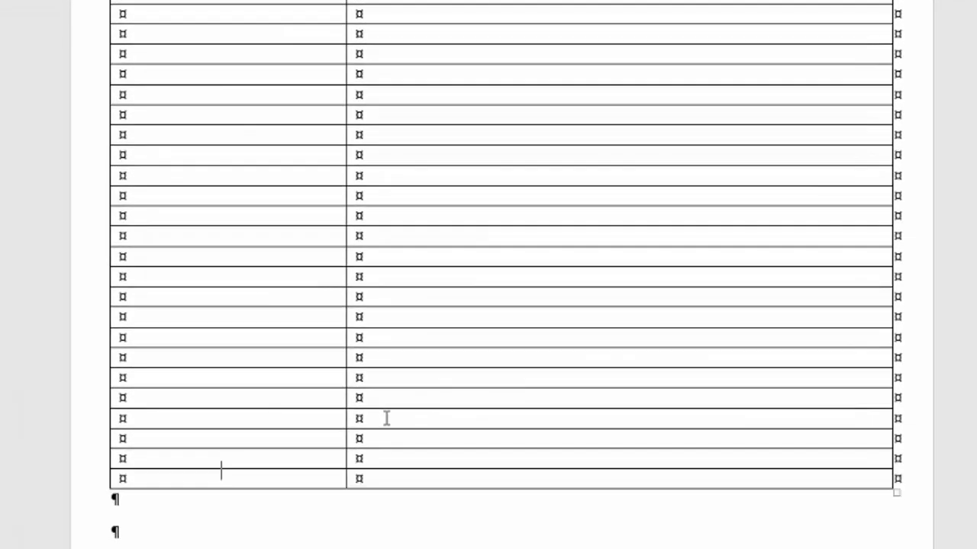
key(Tab)
key(Tab)
key(Tab)
key(Tab)
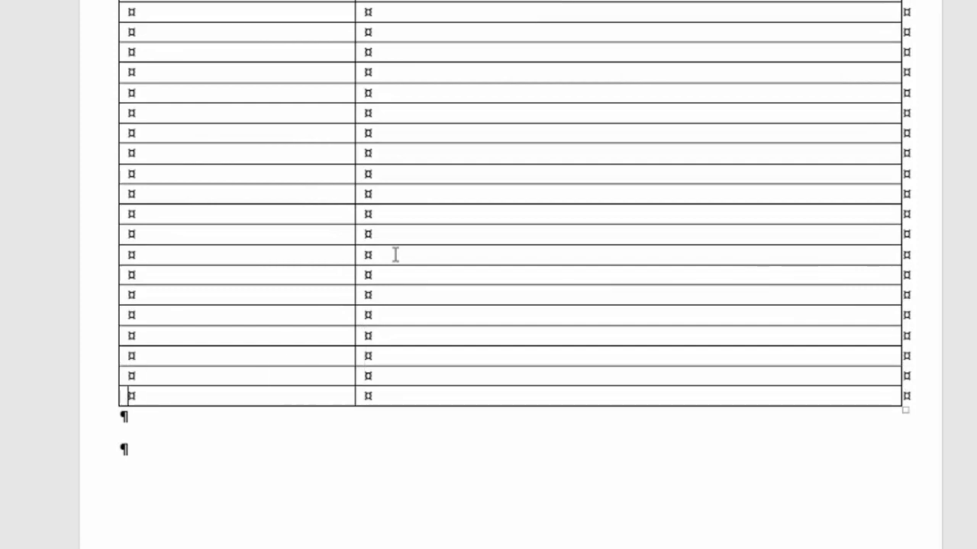
key(Tab)
key(Tab)
key(Tab)
key(Tab)
key(Tab)
key(Tab)
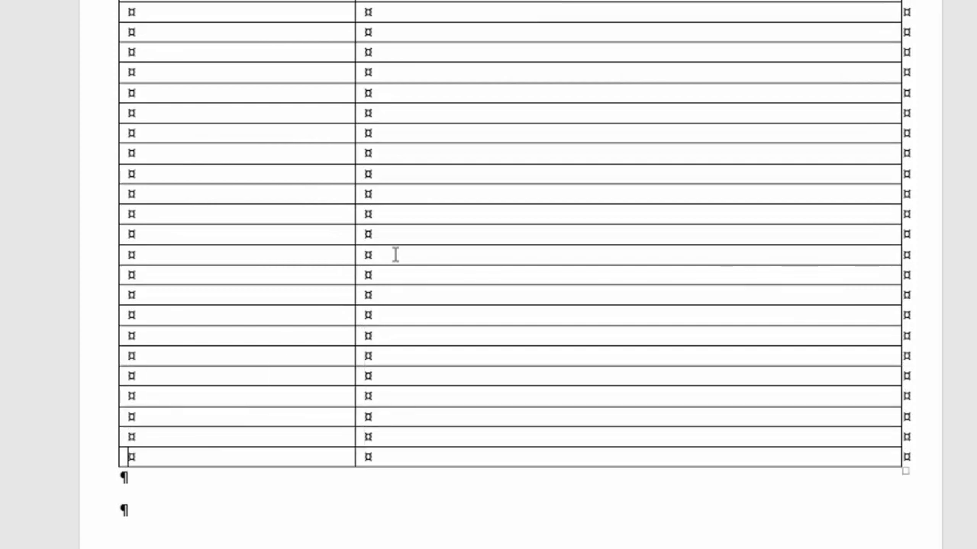
key(Tab)
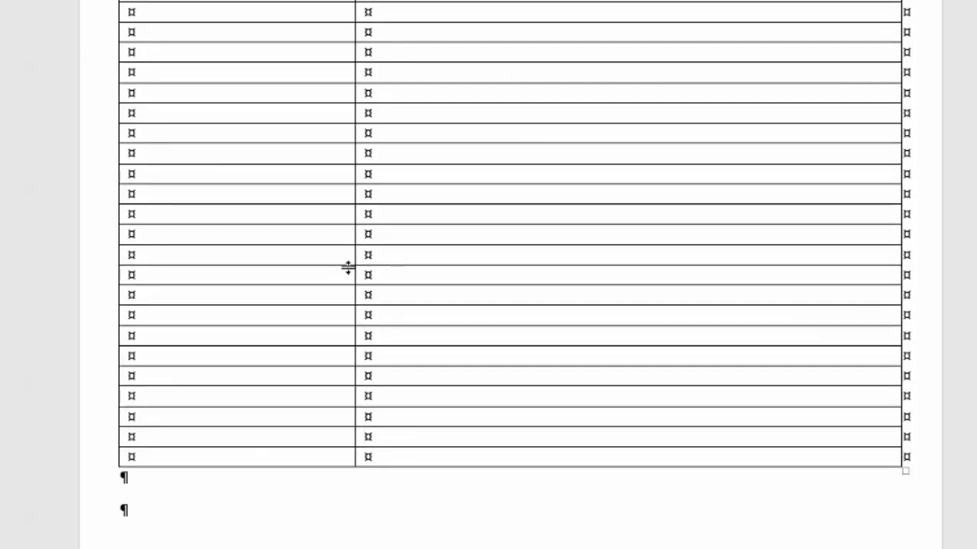
Merge the last row into a single cell and type Zusammenfassung in it.
click(201, 456)
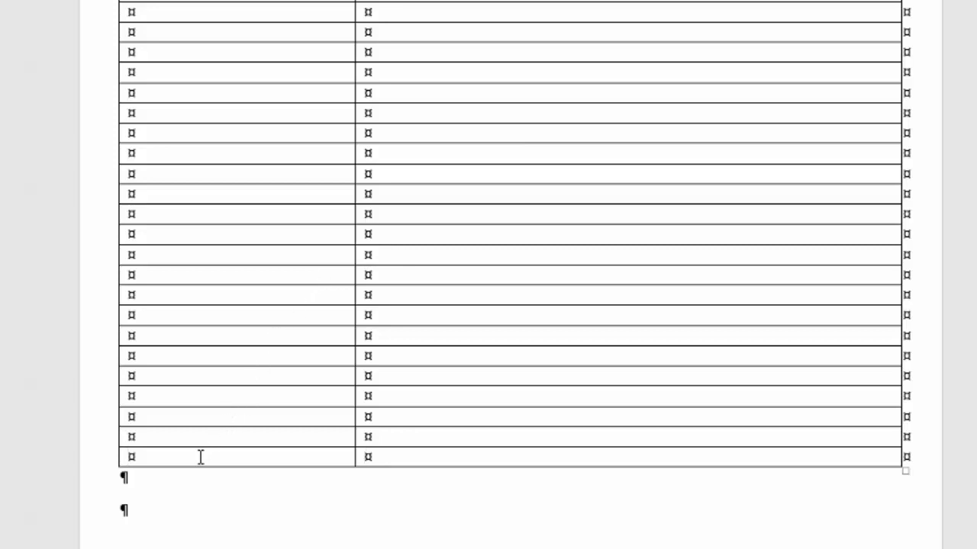
key(shift+Right)
key(shift+Right)
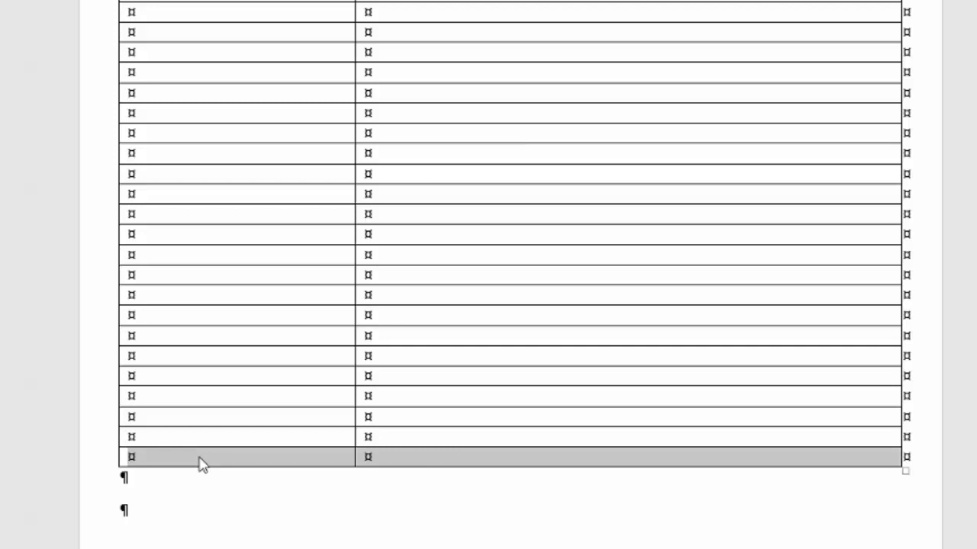
right_click(199, 461)
click(266, 354)
click(163, 463)
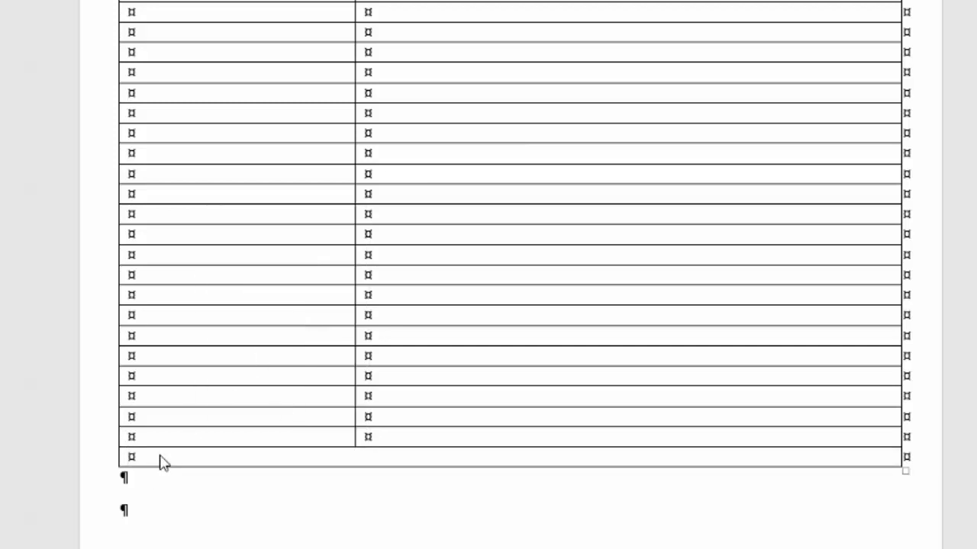
text(Zusamm)
text(enfassung)
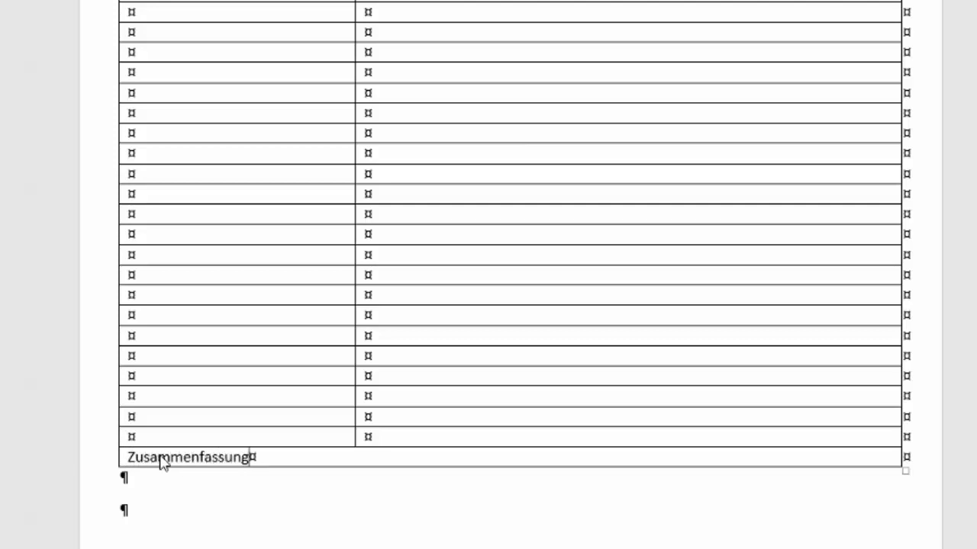
scroll(161, 456, up, 5)
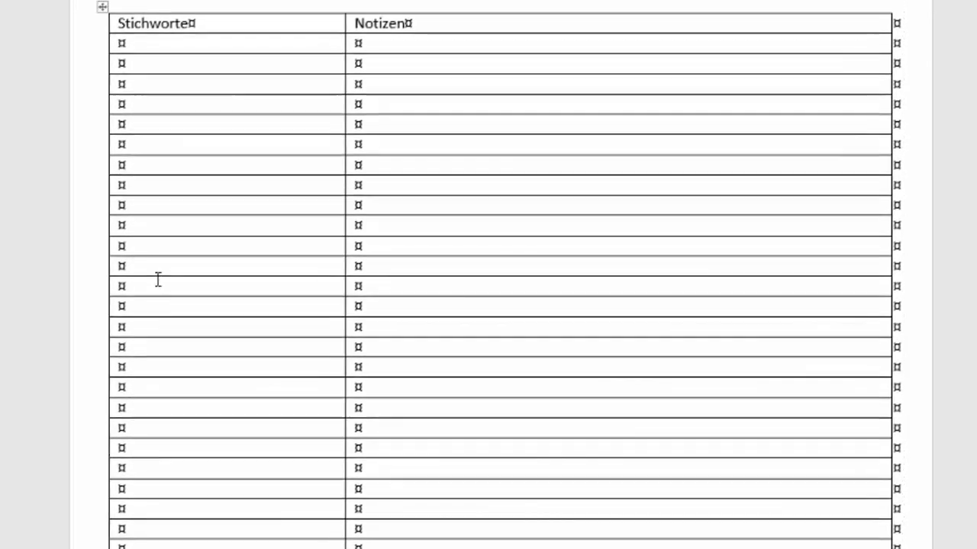
Merge the cells below Stichworte into one tall cell.
drag(144, 44, 152, 233)
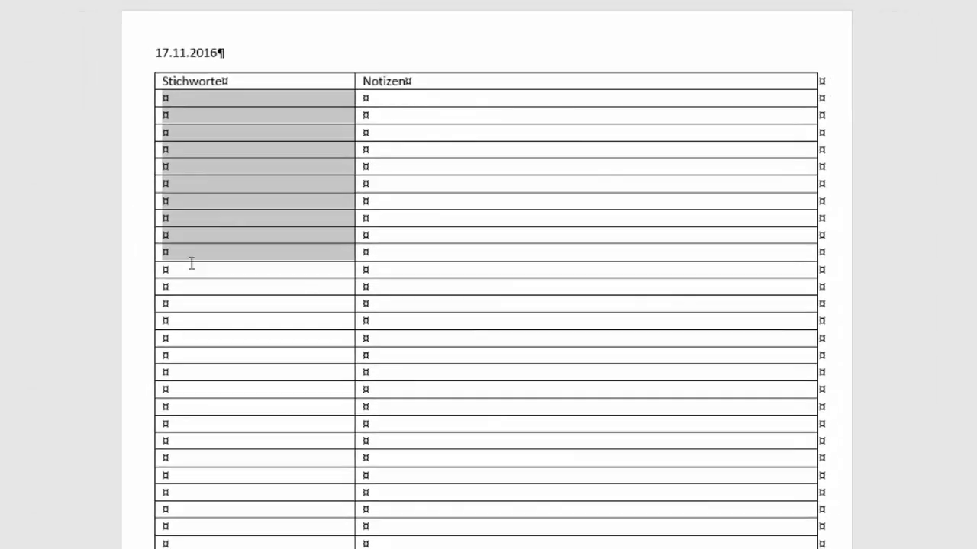
drag(192, 264, 246, 485)
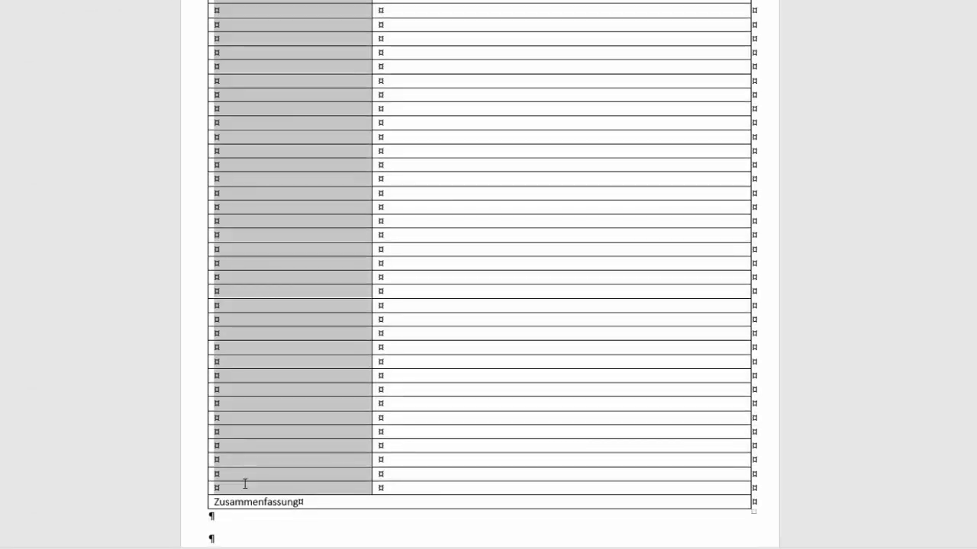
right_click(276, 341)
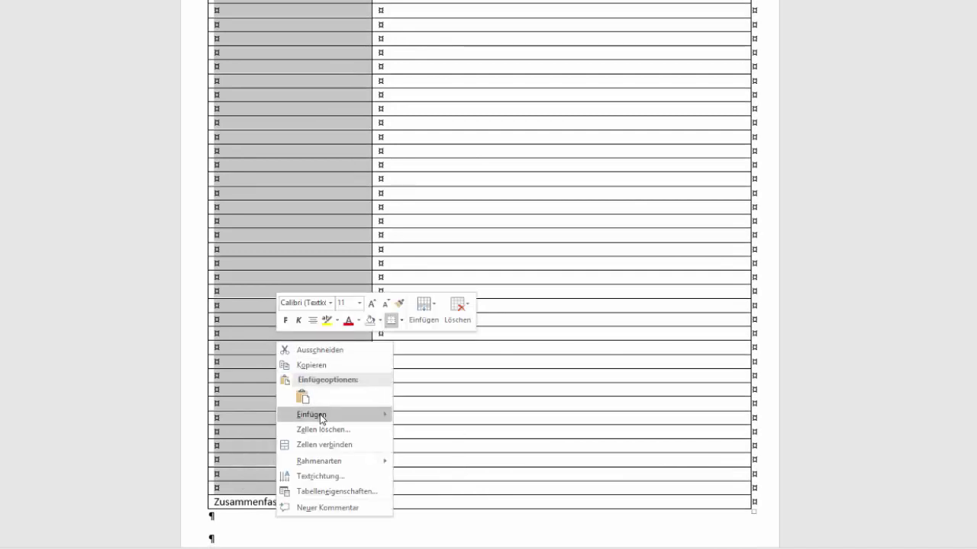
mouse_move(318, 414)
click(320, 446)
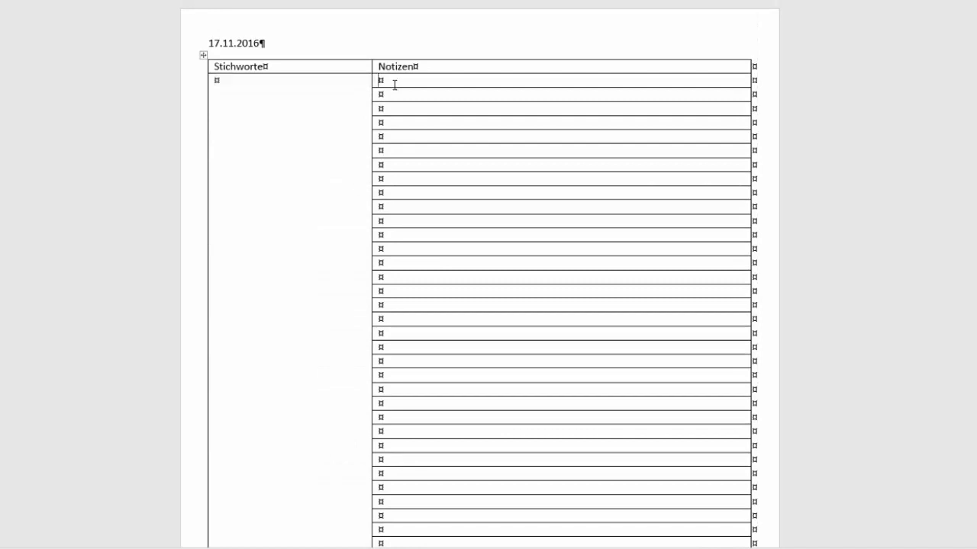
Merge the cells below Notizen into one tall cell.
drag(392, 81, 402, 386)
drag(402, 540, 409, 468)
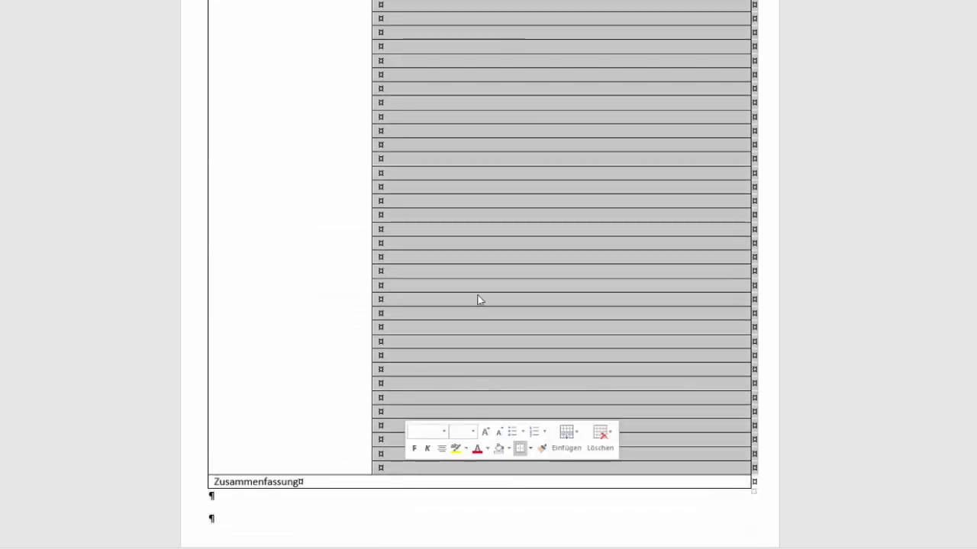
right_click(478, 297)
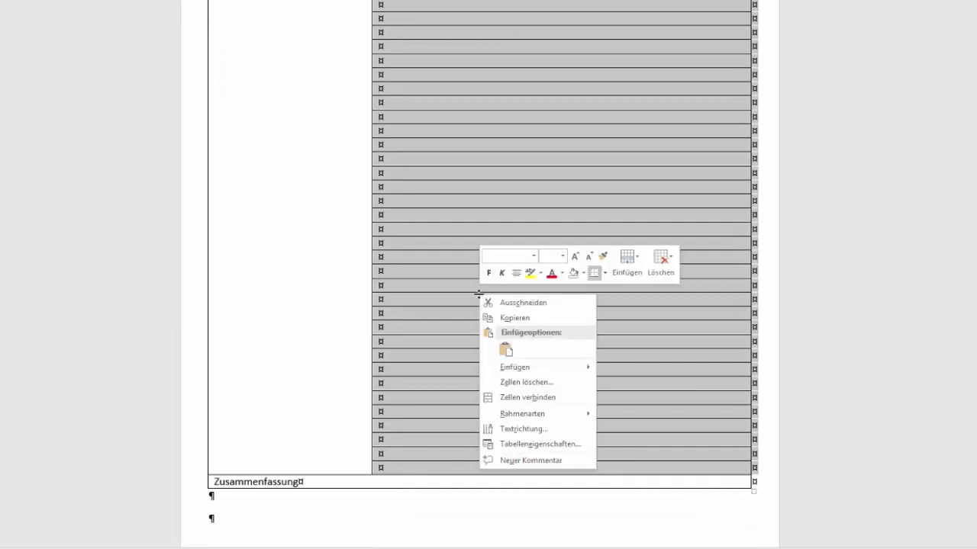
click(509, 397)
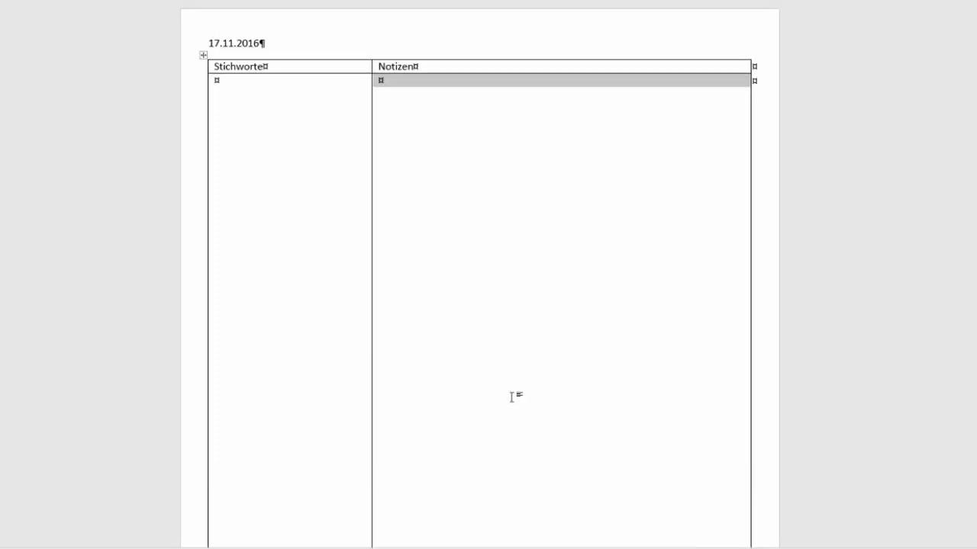
Type 'Einführung in die Psychologie' after the date on the title line.
click(397, 84)
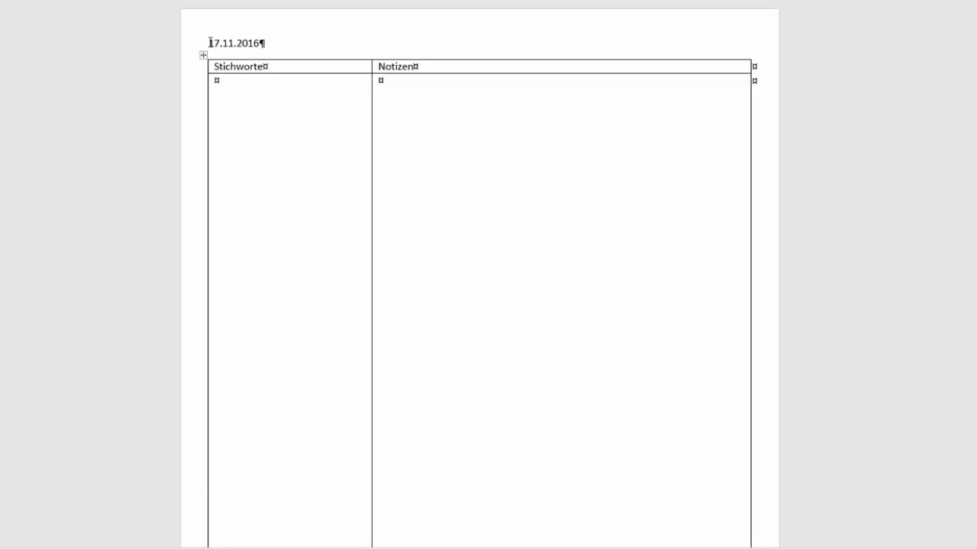
click(259, 43)
text(Ein)
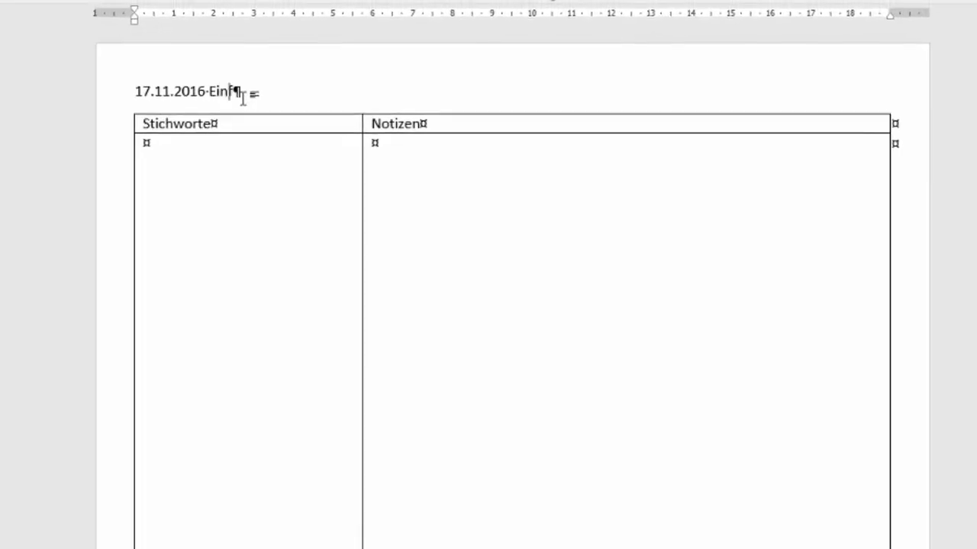
text(führung in )
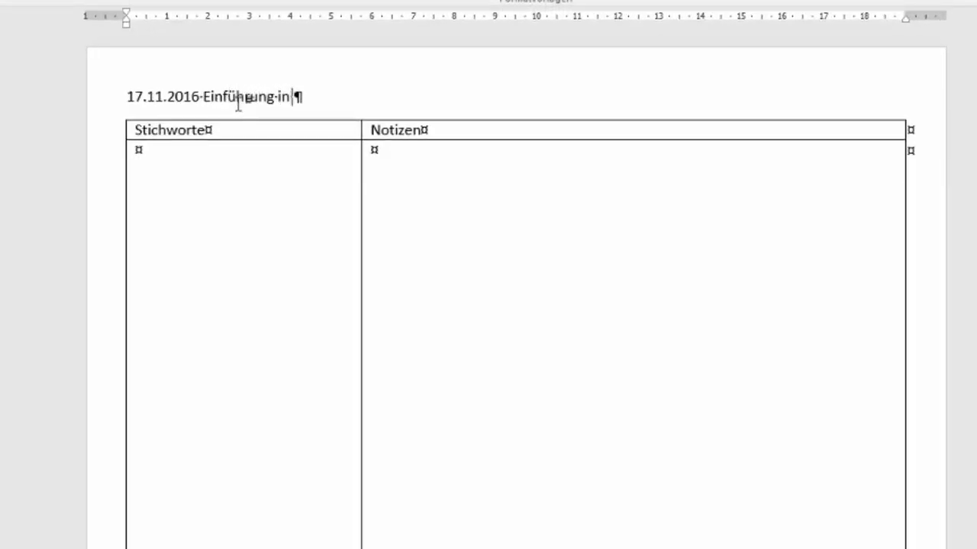
text(die Psyc)
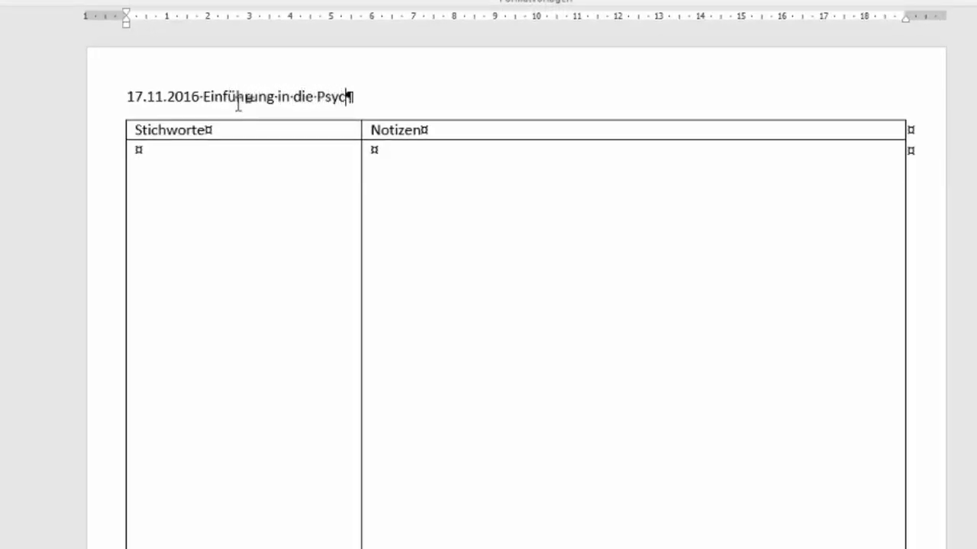
text(hologie)
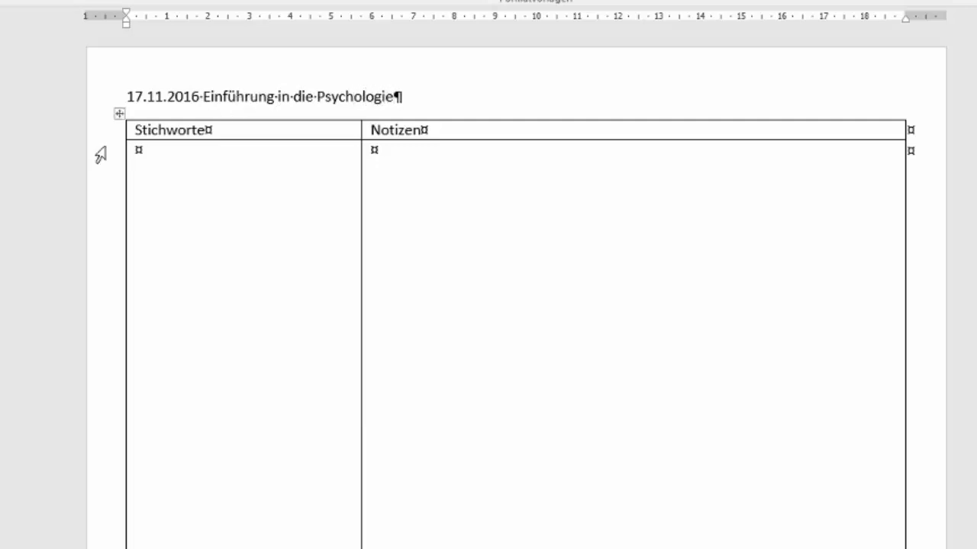
Add an empty line beneath the Zusammenfassung heading in the table's last cell.
click(153, 150)
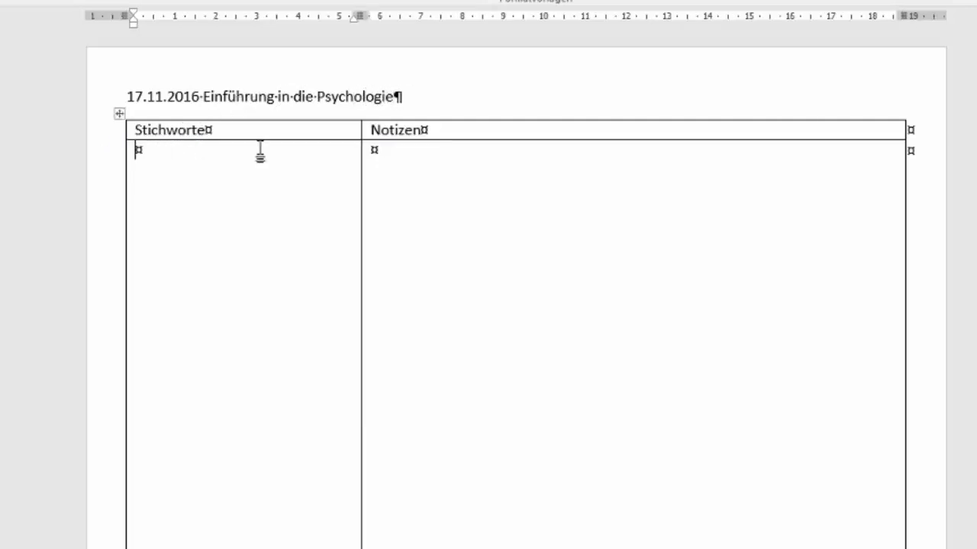
click(400, 154)
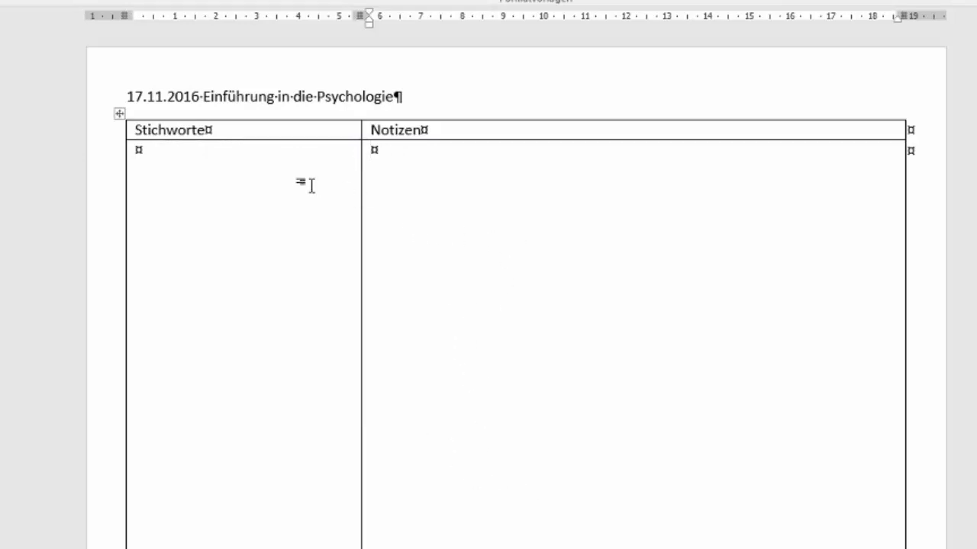
click(157, 153)
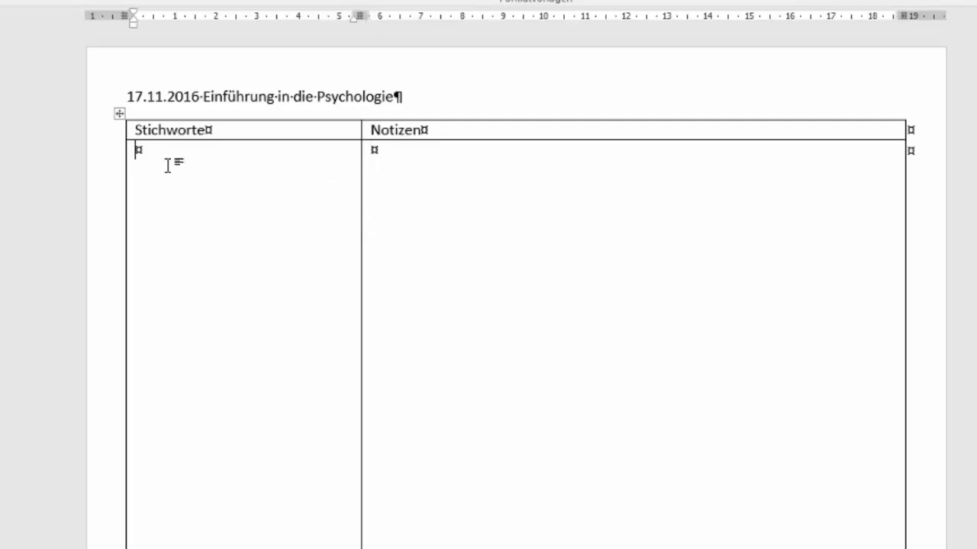
scroll(191, 208, down, 5)
scroll(191, 190, down, 5)
scroll(284, 372, down, 5)
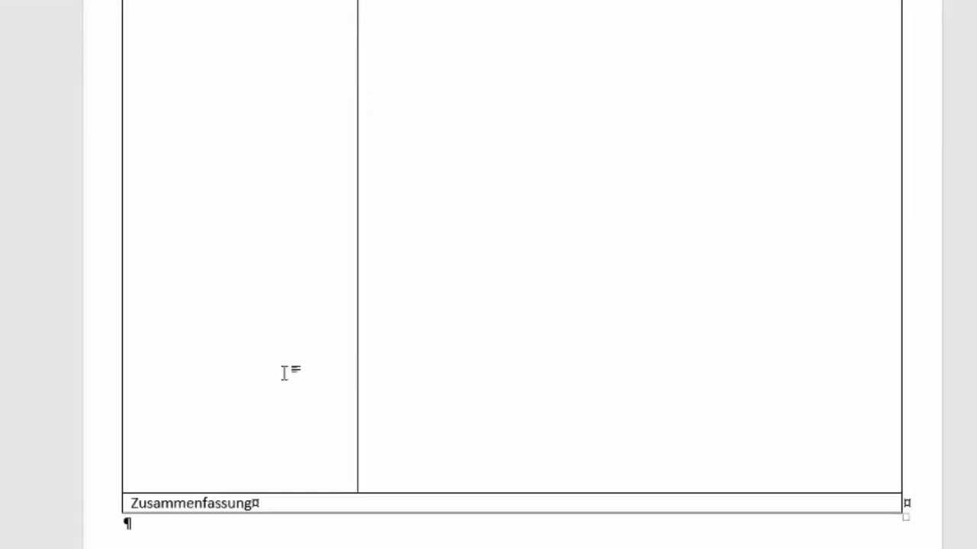
scroll(284, 372, down, 2)
key(Return)
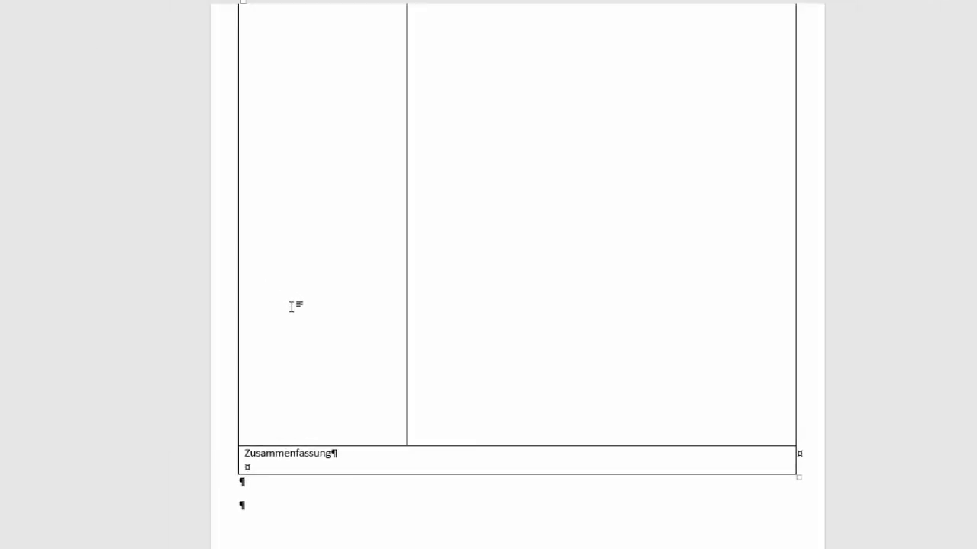
scroll(314, 272, up, 10)
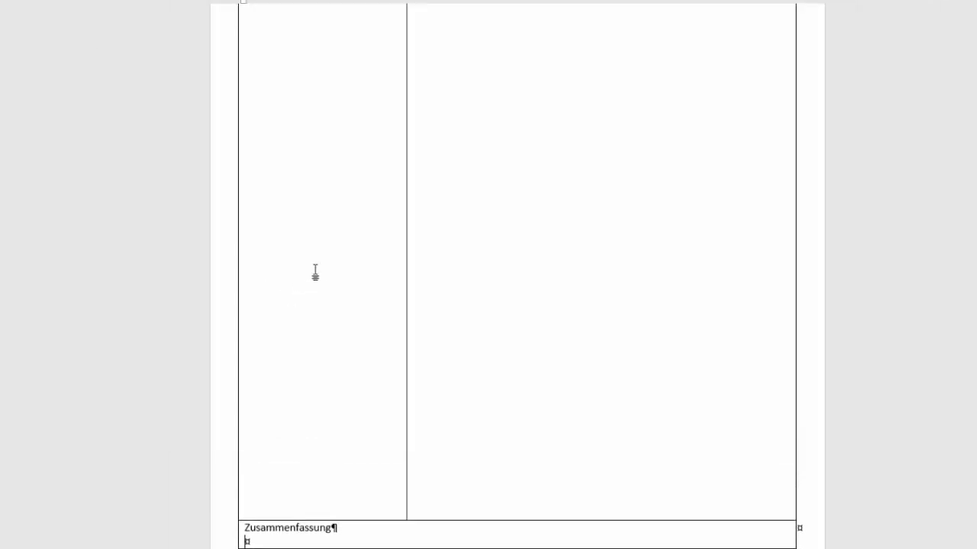